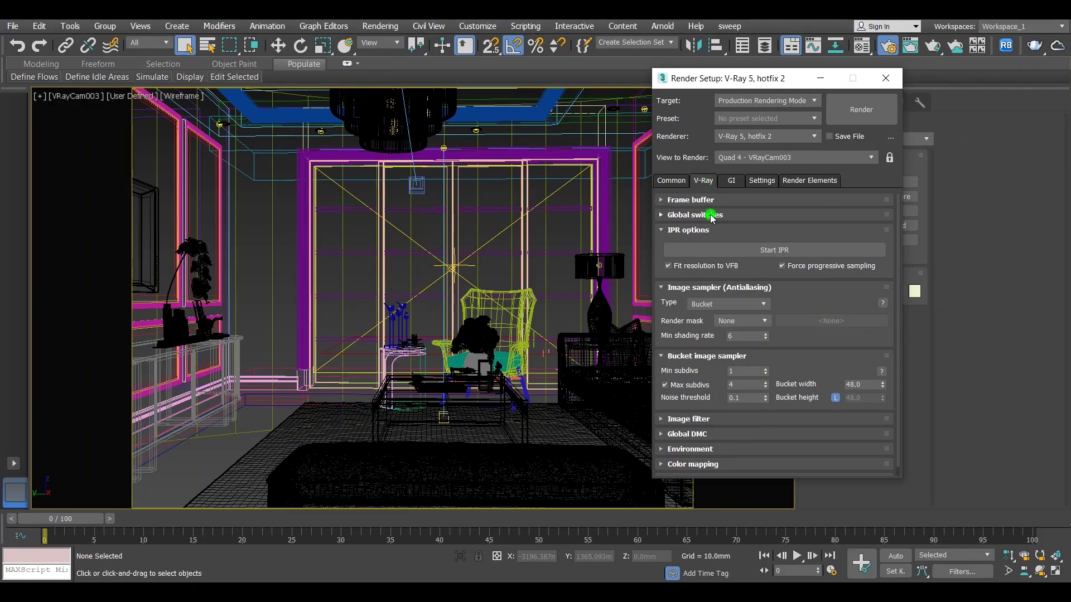
Enable the material override in the global switches and assign a VRayMtl as the override material.
click(695, 215)
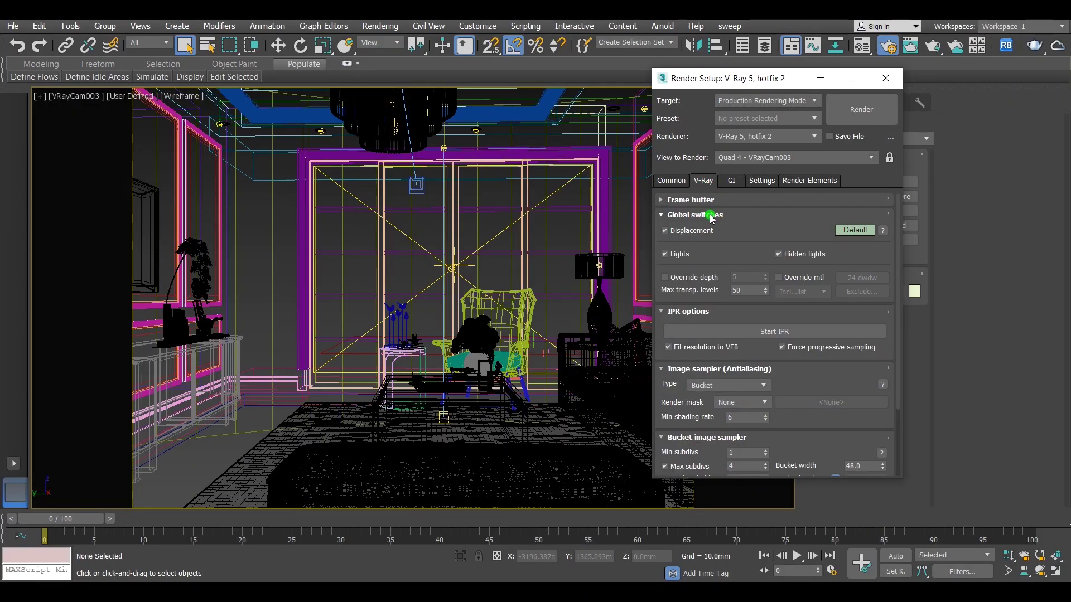
click(796, 278)
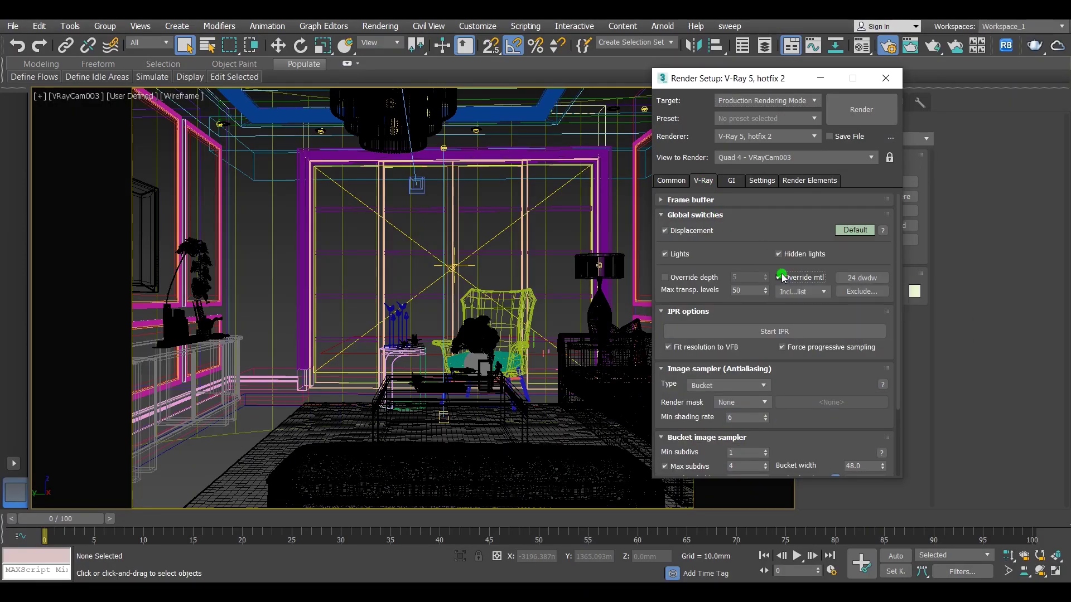
click(861, 278)
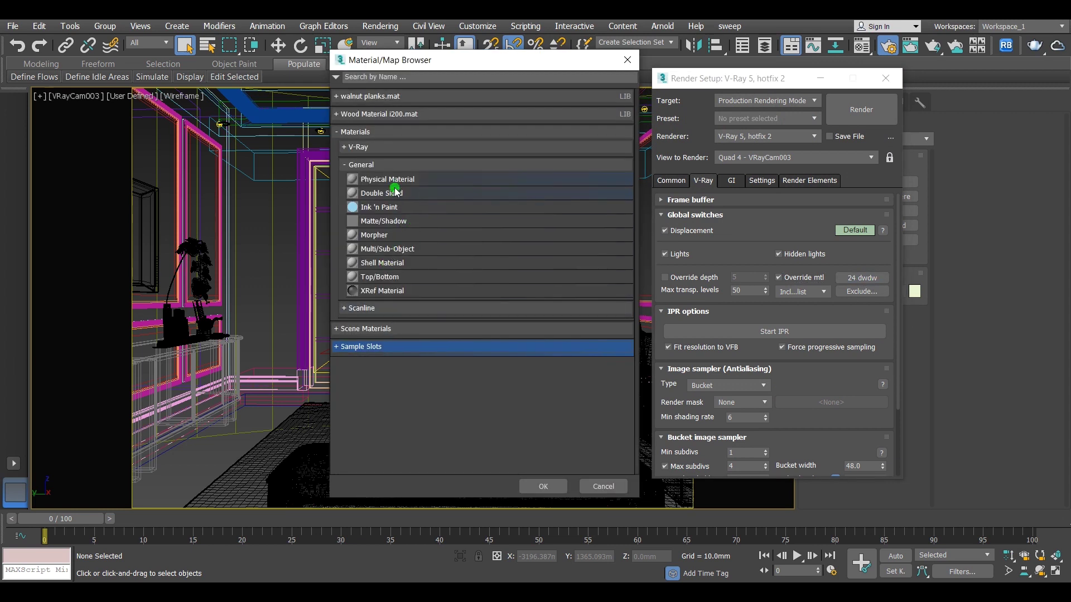
click(385, 147)
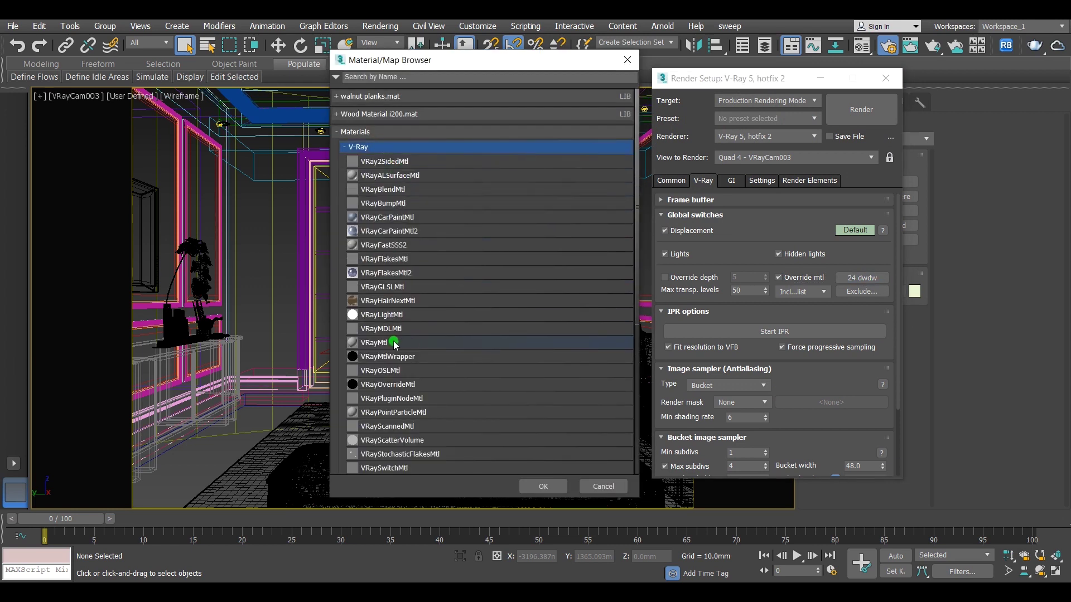
double_click(385, 342)
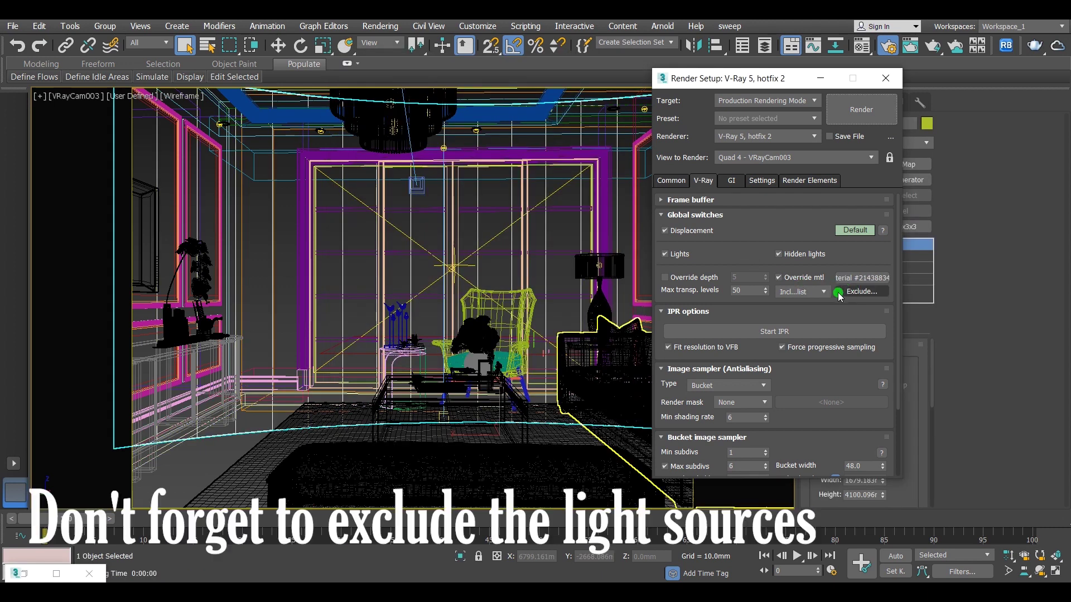
Exclude the background object and the light source objects from the material override.
click(839, 292)
scroll(412, 303, down, 10)
scroll(334, 317, up, 10)
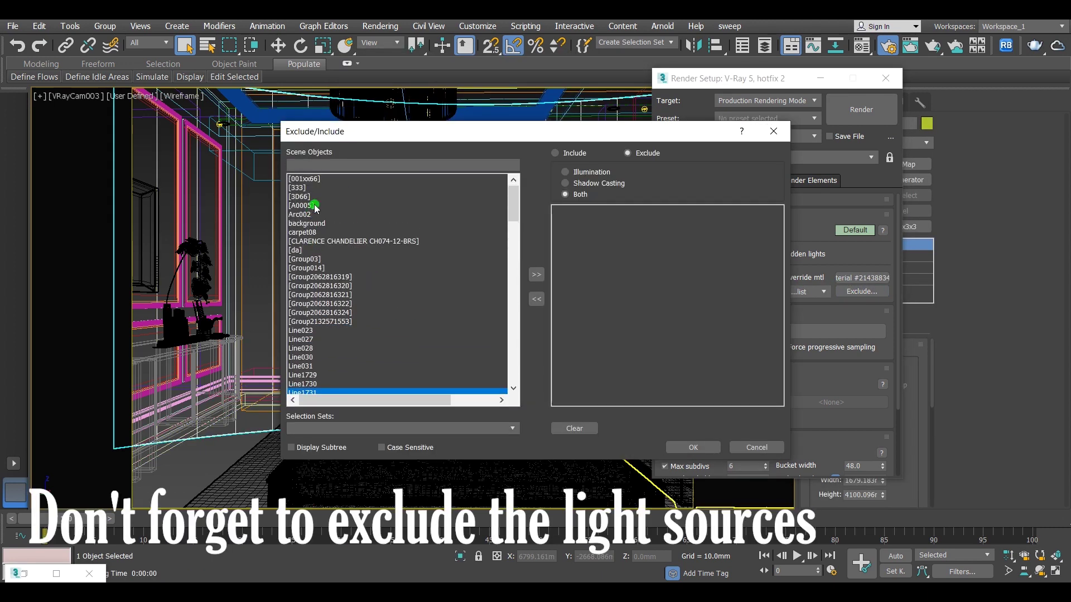
double_click(307, 223)
scroll(342, 301, down, 5)
click(312, 283)
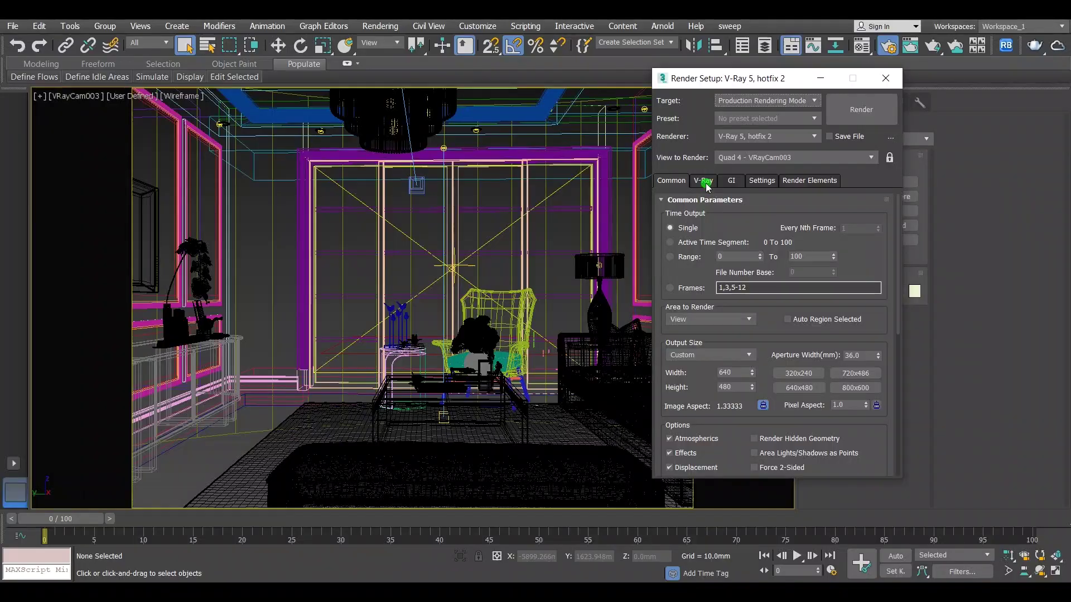
Set the output size to 640x480 and render the VRayCam003 view.
click(712, 184)
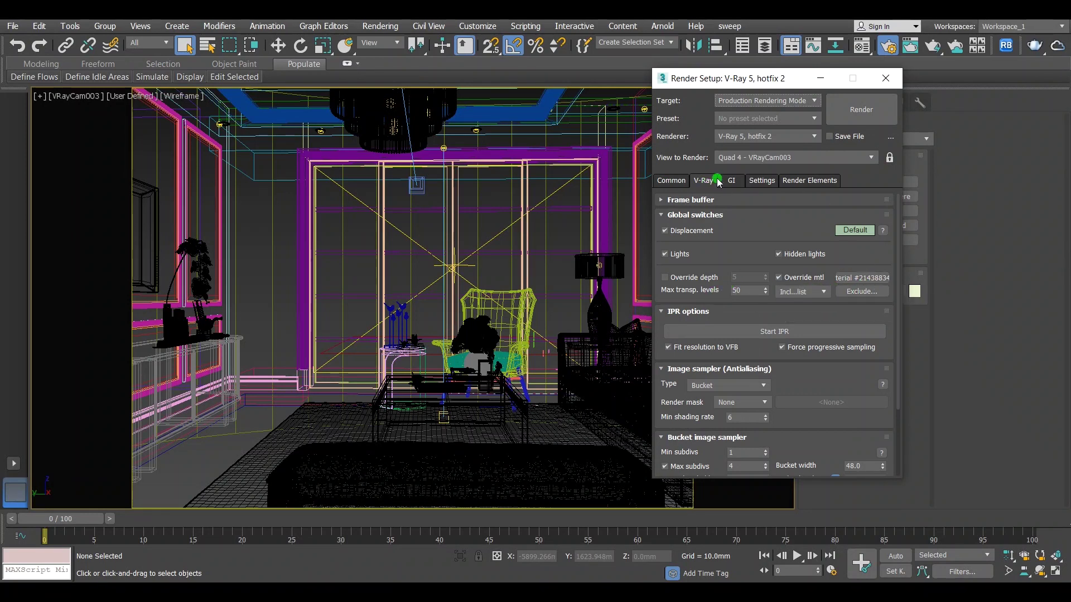
click(664, 180)
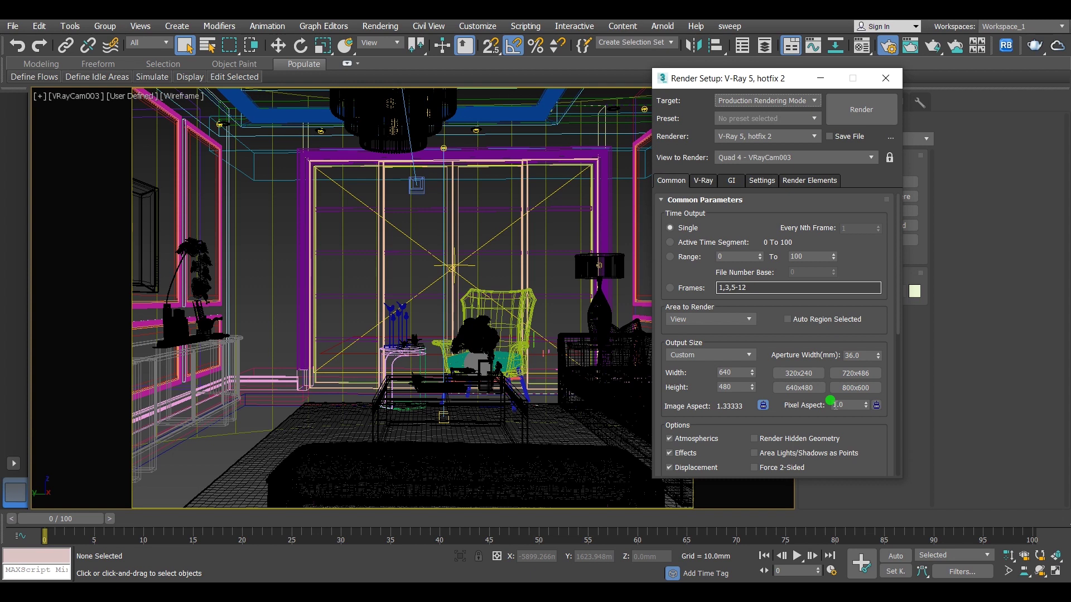
click(791, 389)
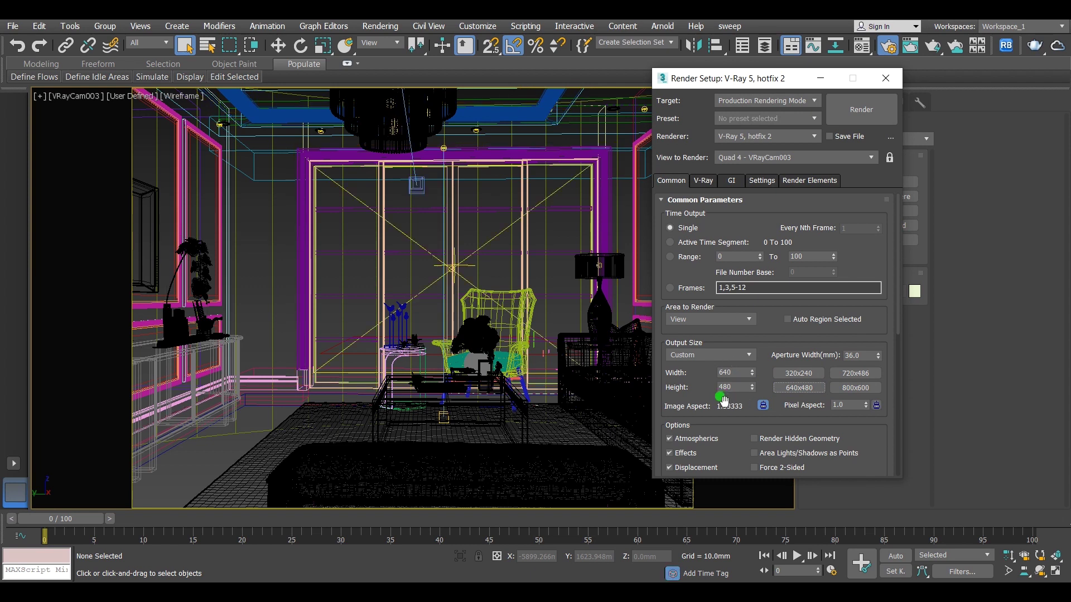
click(703, 181)
click(861, 110)
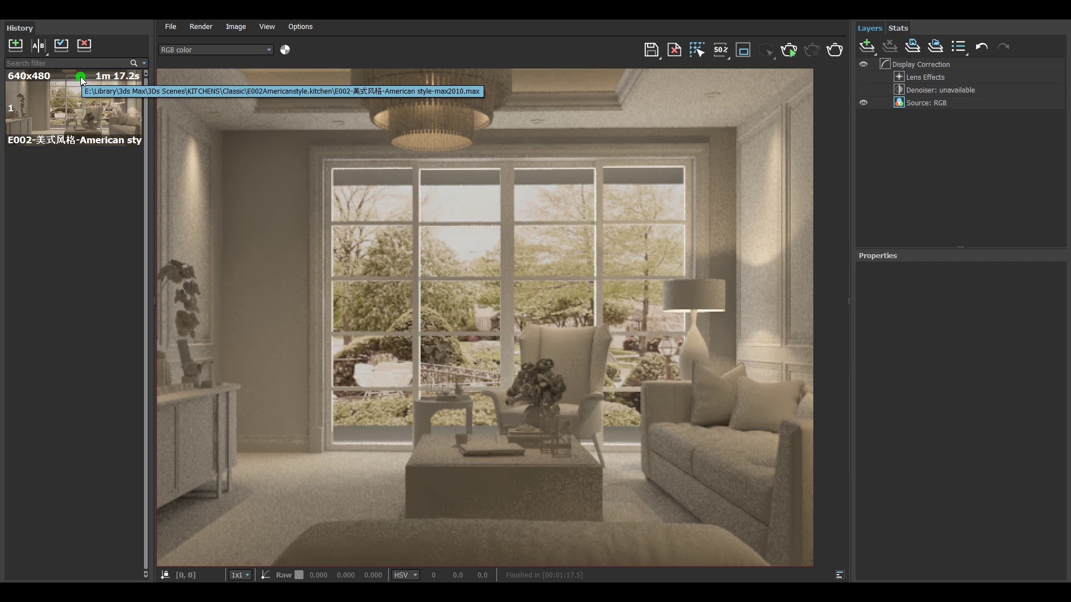
Examine the walls, ceiling and furniture in the finished render up close for noise.
scroll(207, 106, up, 3)
scroll(208, 106, up, 2)
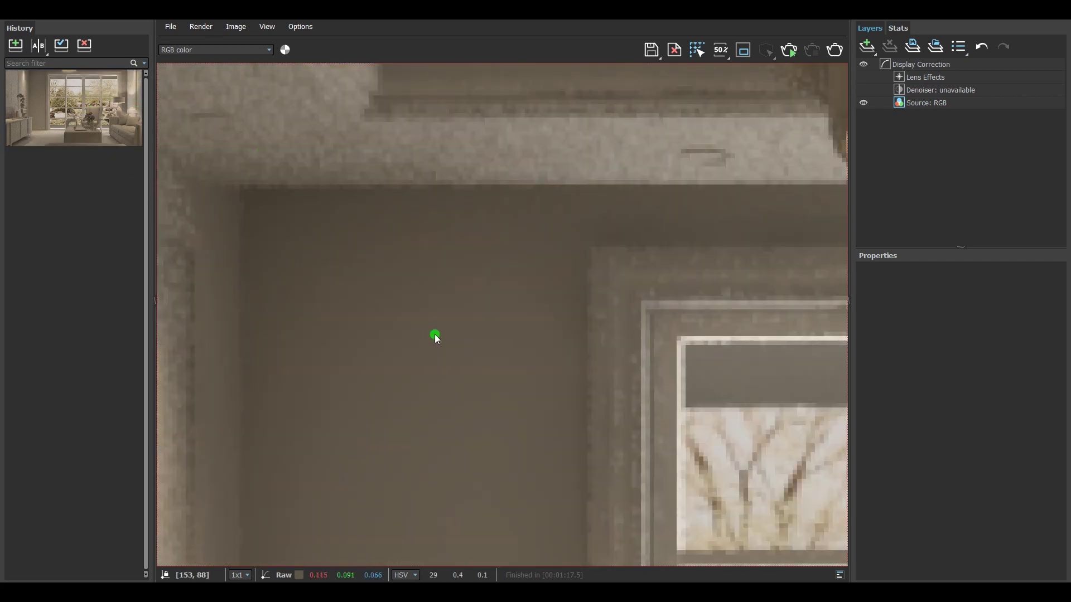
scroll(266, 150, down, 5)
scroll(195, 92, up, 4)
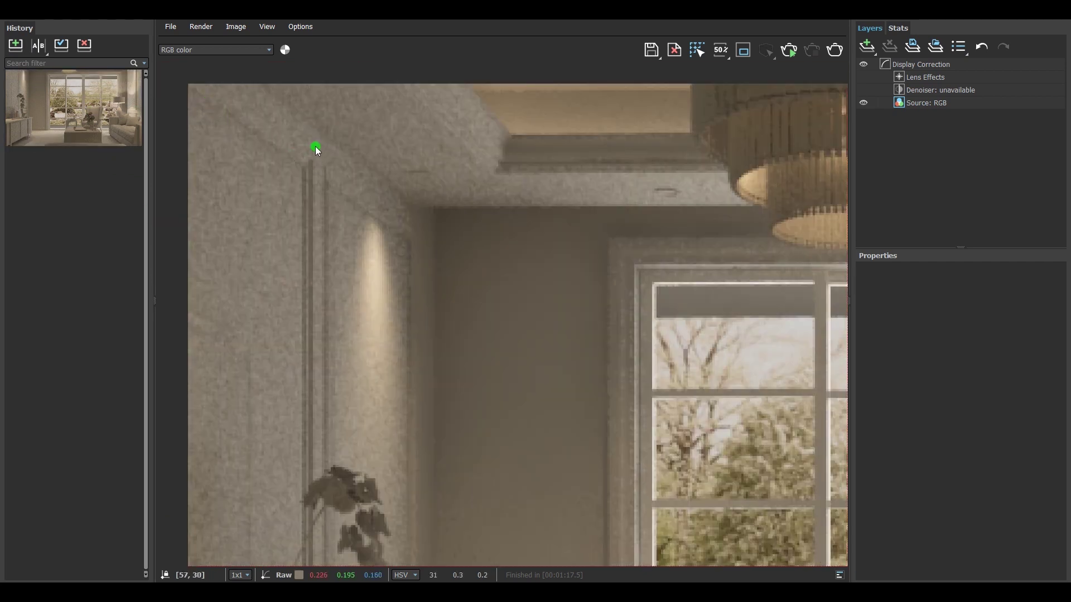
scroll(315, 147, down, 3)
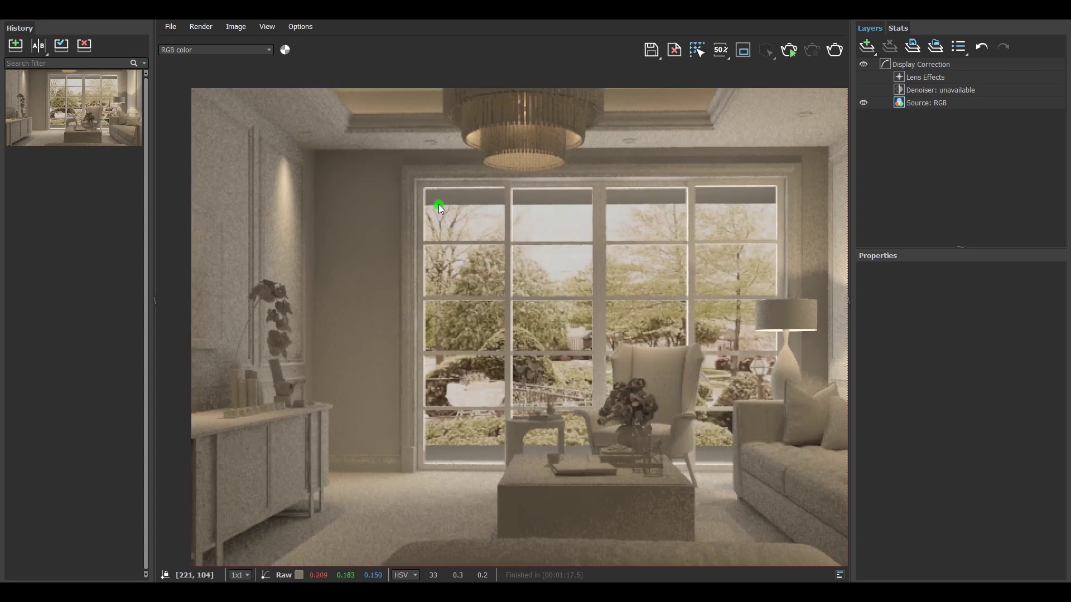
scroll(808, 108, up, 3)
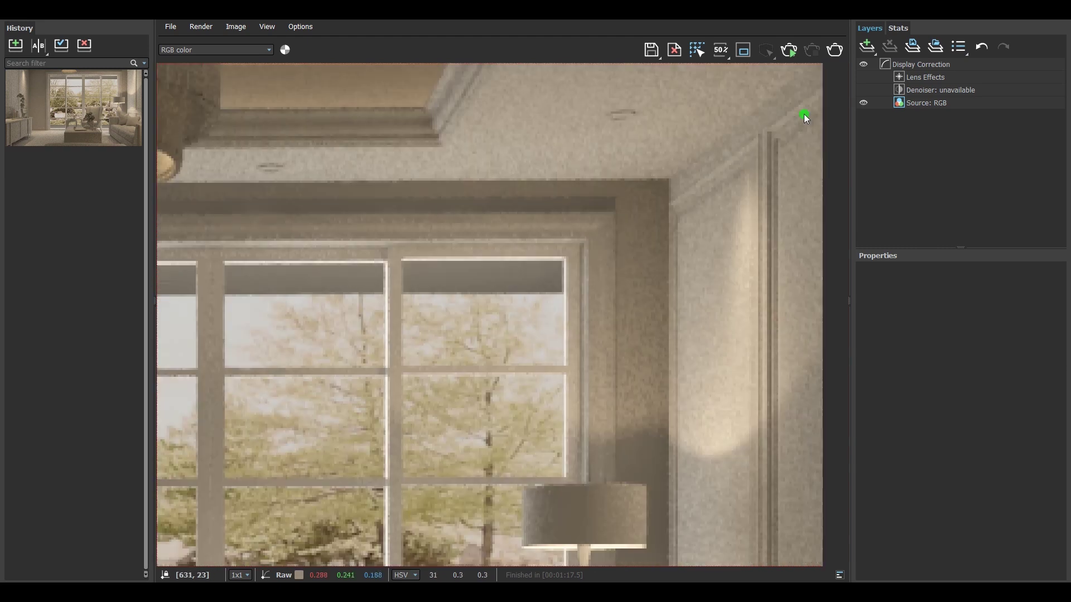
scroll(747, 178, down, 4)
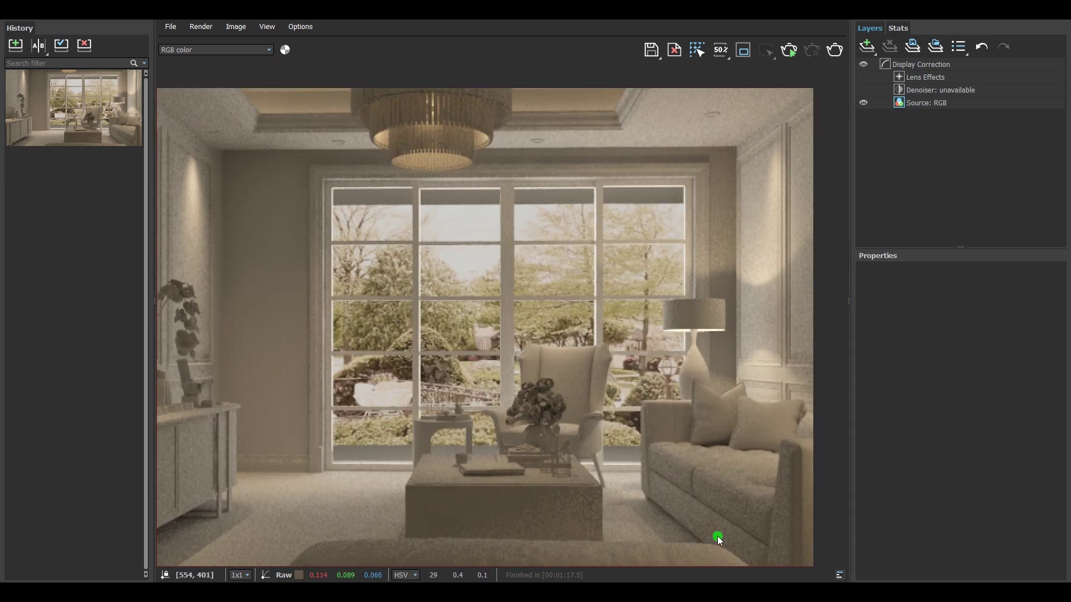
scroll(720, 533, up, 3)
scroll(723, 531, down, 3)
scroll(367, 424, up, 2)
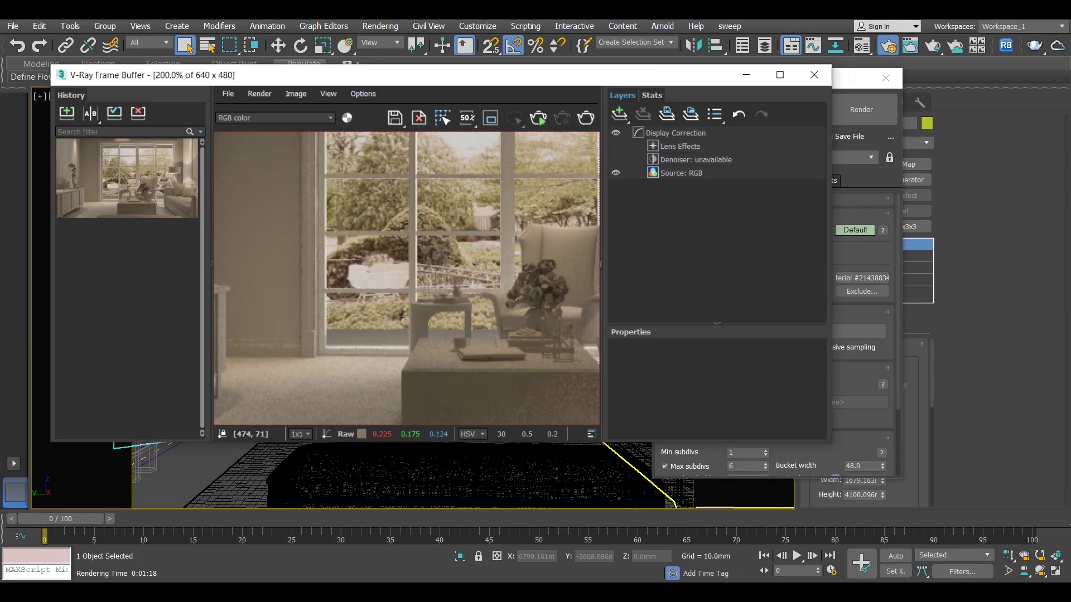
Set the bucket image sampler's noise threshold to 0.05 and render the camera view again.
click(719, 78)
scroll(792, 424, down, 2)
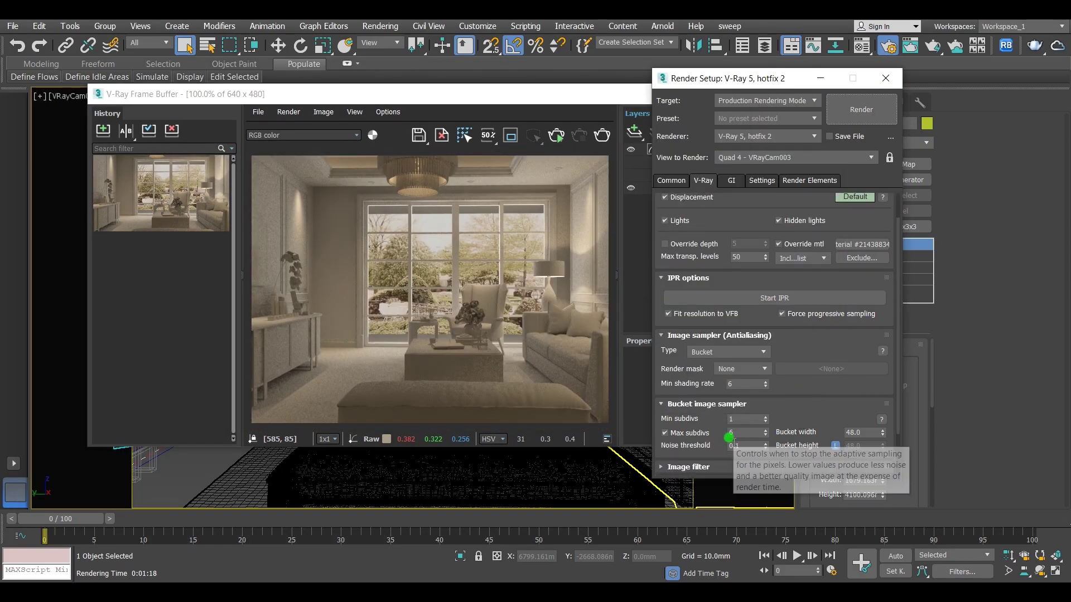
click(735, 445)
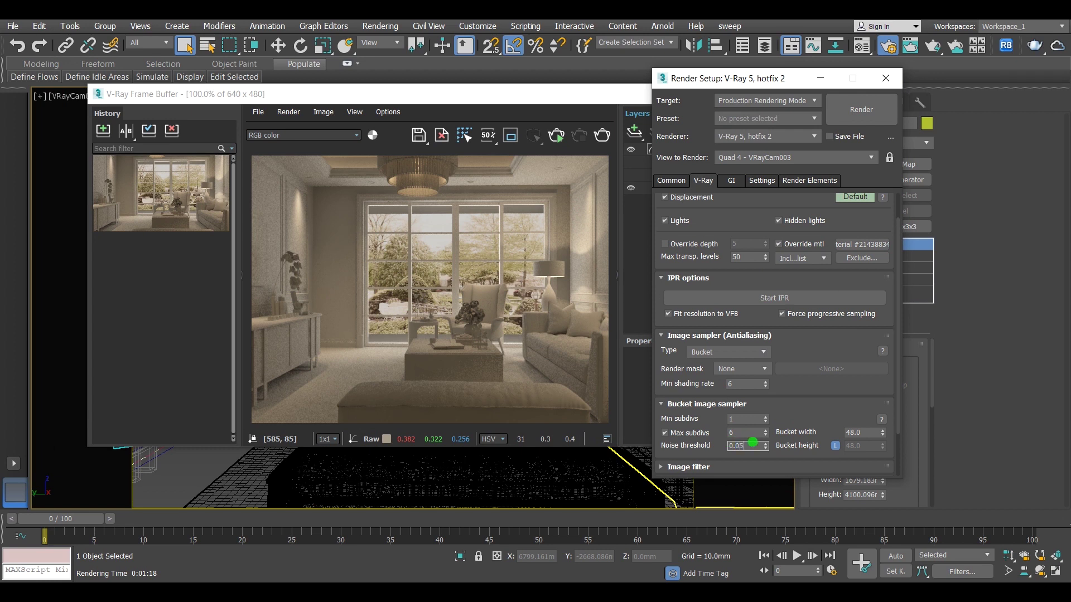
click(861, 110)
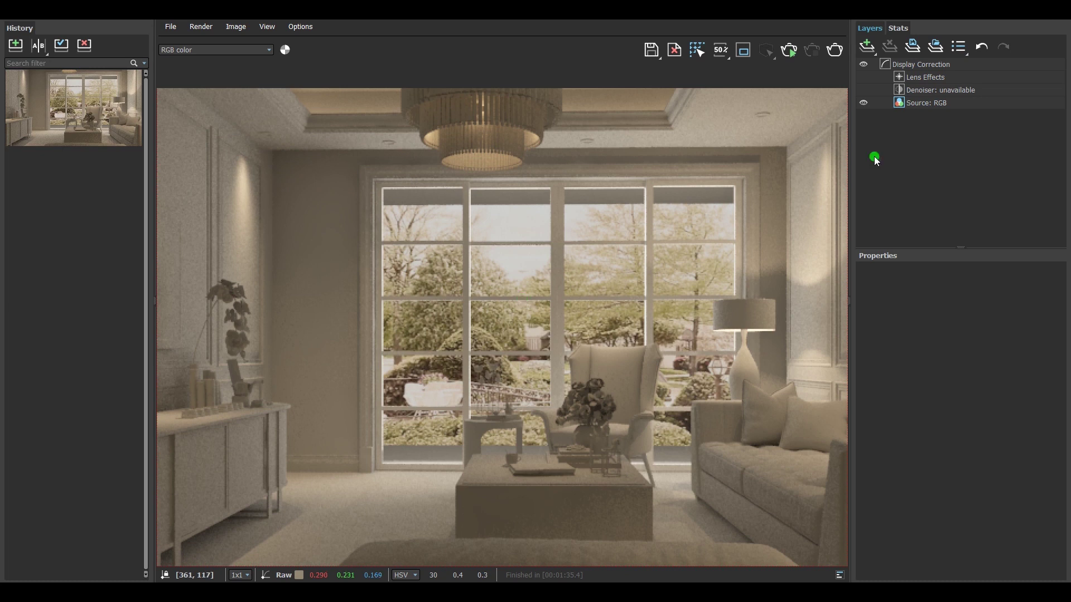
Inspect the new render up close to judge how much noise remains, and restore the frame buffer to its smaller window.
scroll(571, 469, up, 2)
middle_drag(572, 469, 746, 292)
scroll(700, 374, down, 4)
scroll(700, 373, up, 2)
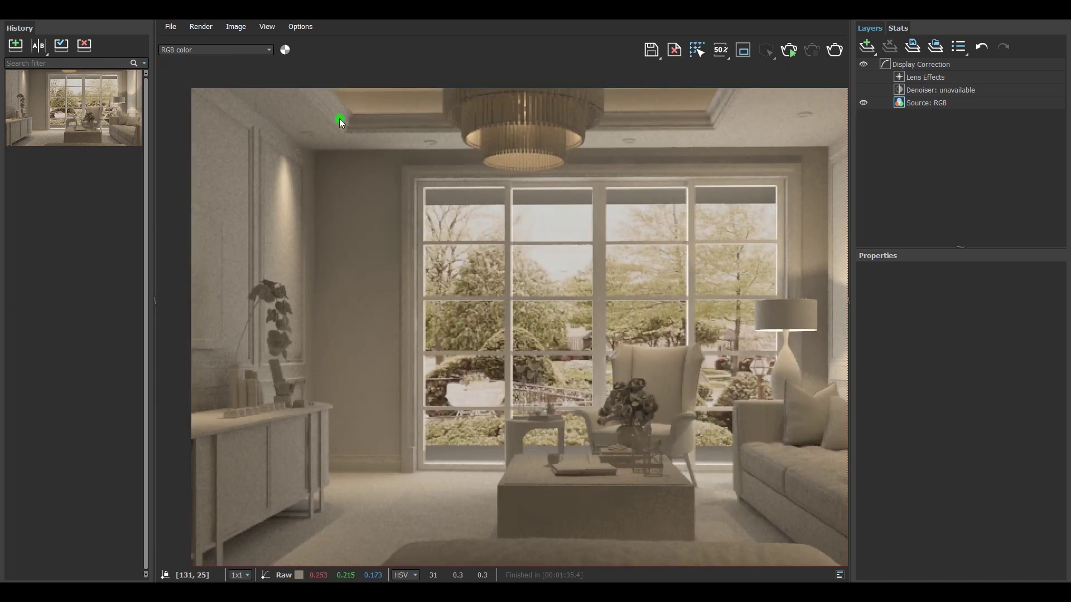
click(1025, 20)
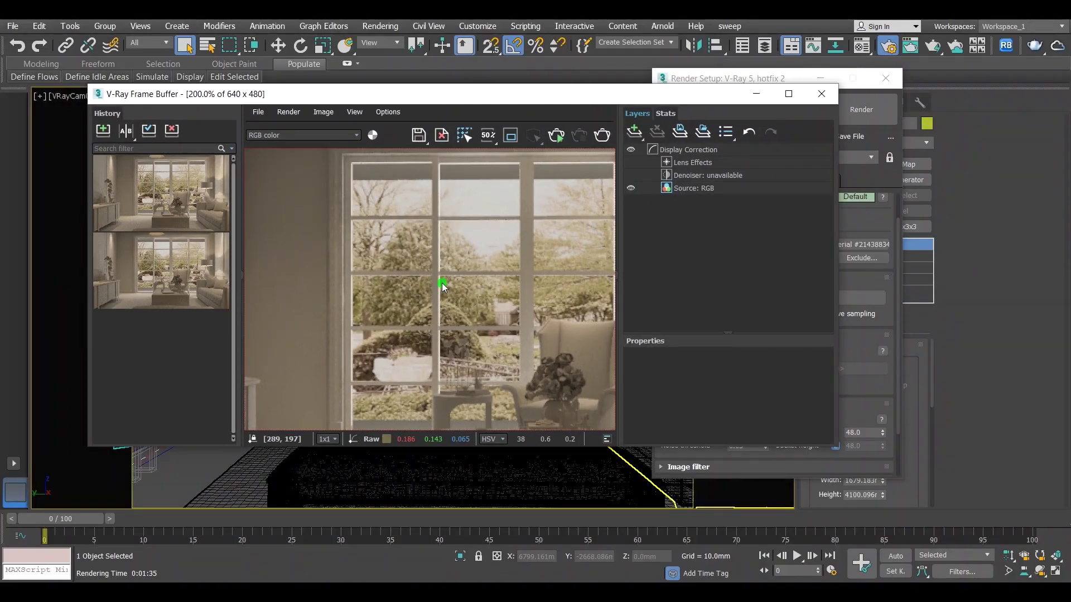
scroll(444, 288, down, 2)
Render the camera view with the noise threshold set to 0.01 and save the image to the render history.
click(878, 384)
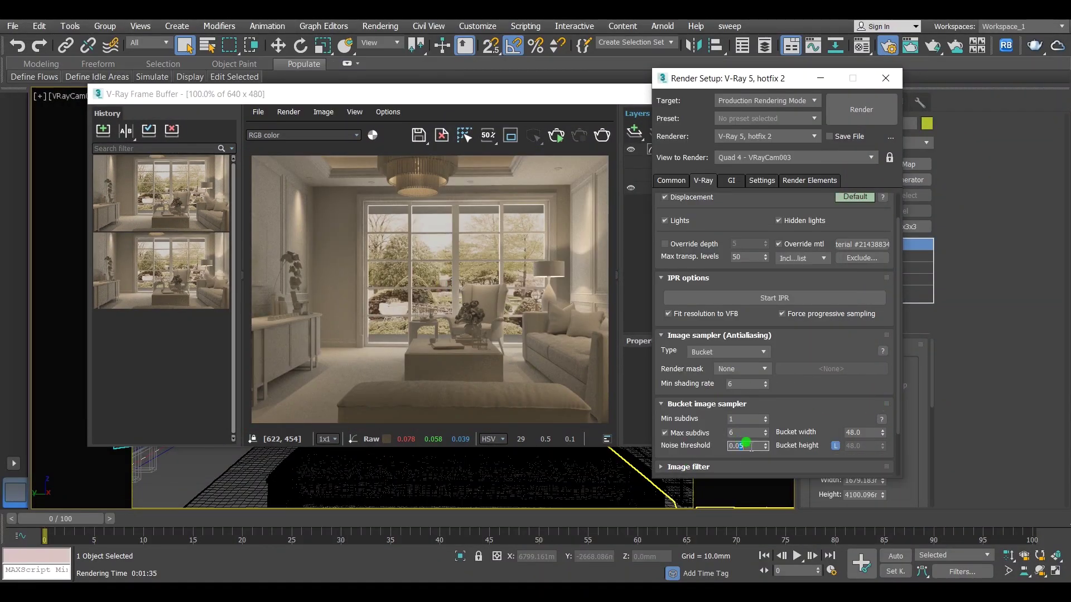
click(750, 446)
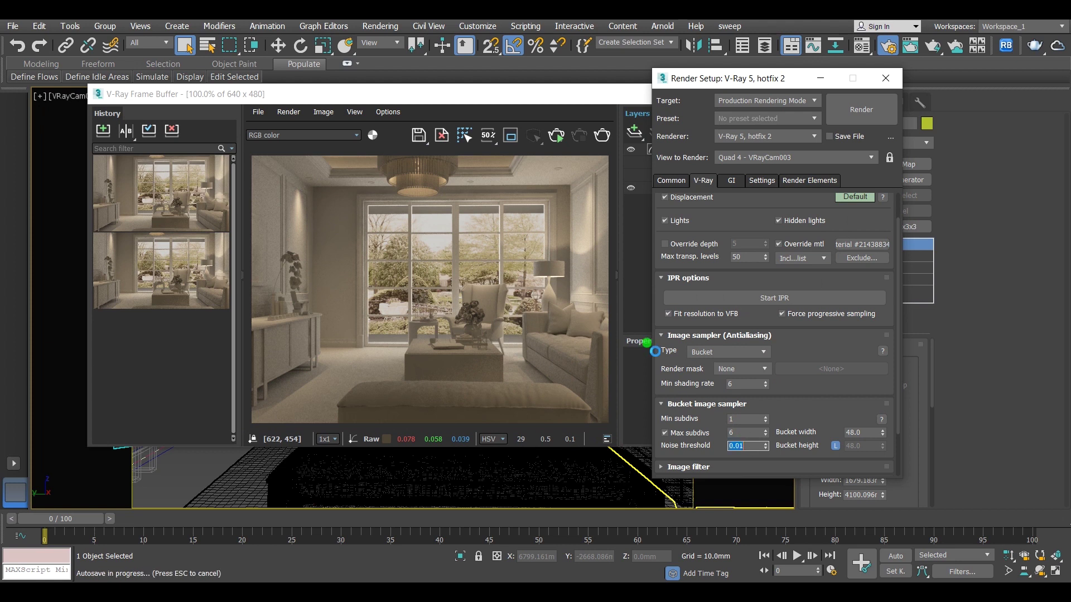
click(861, 110)
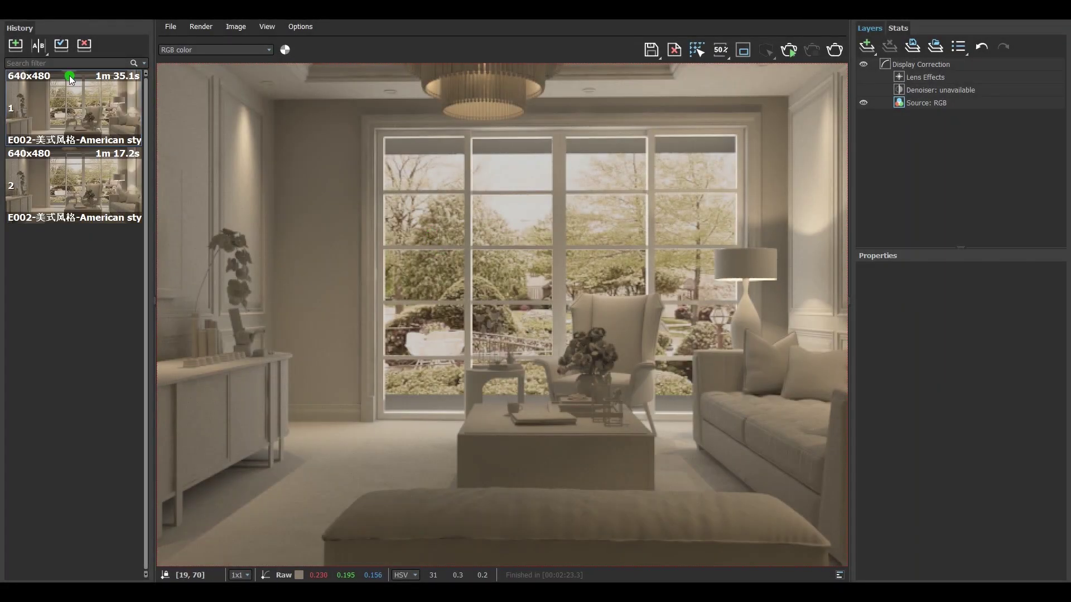
click(15, 44)
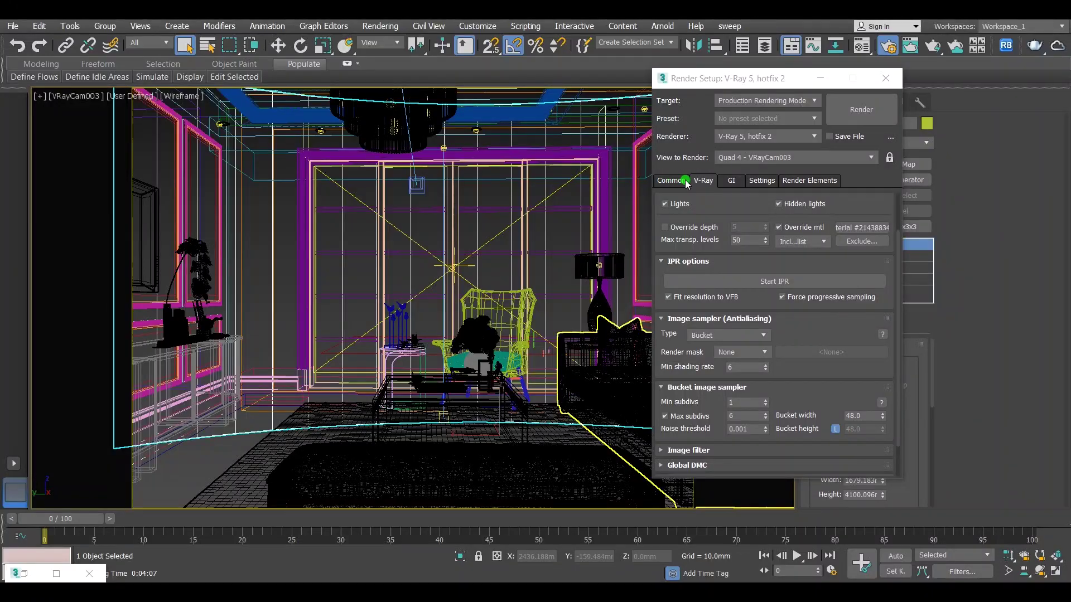
Set the final output size to 1200 x 900 and, with the material override turned off, the noise threshold to 0.005.
click(671, 180)
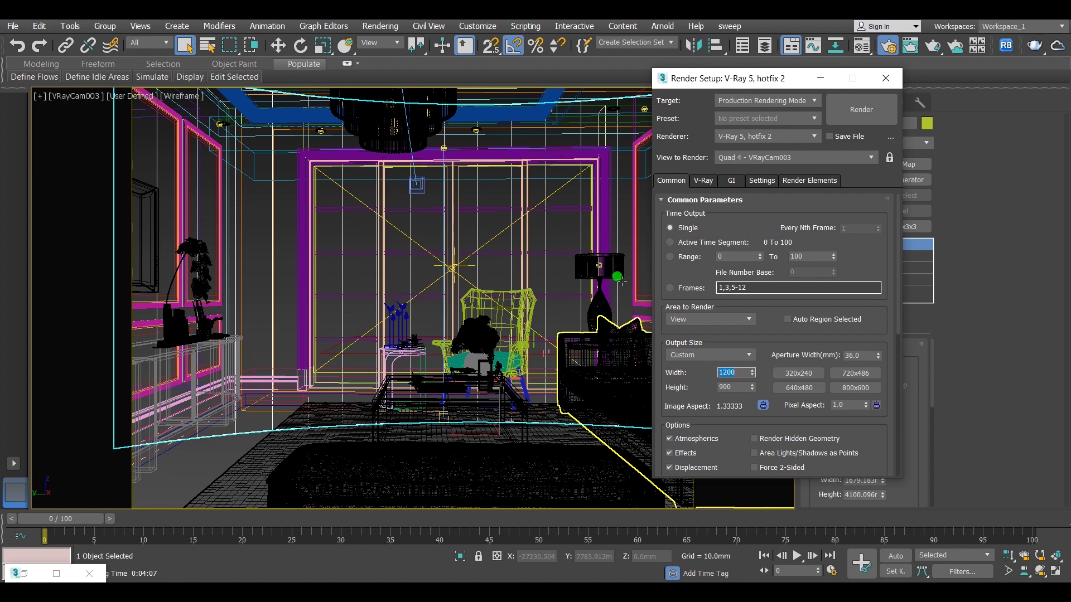
key(ctrl+Tab)
click(739, 429)
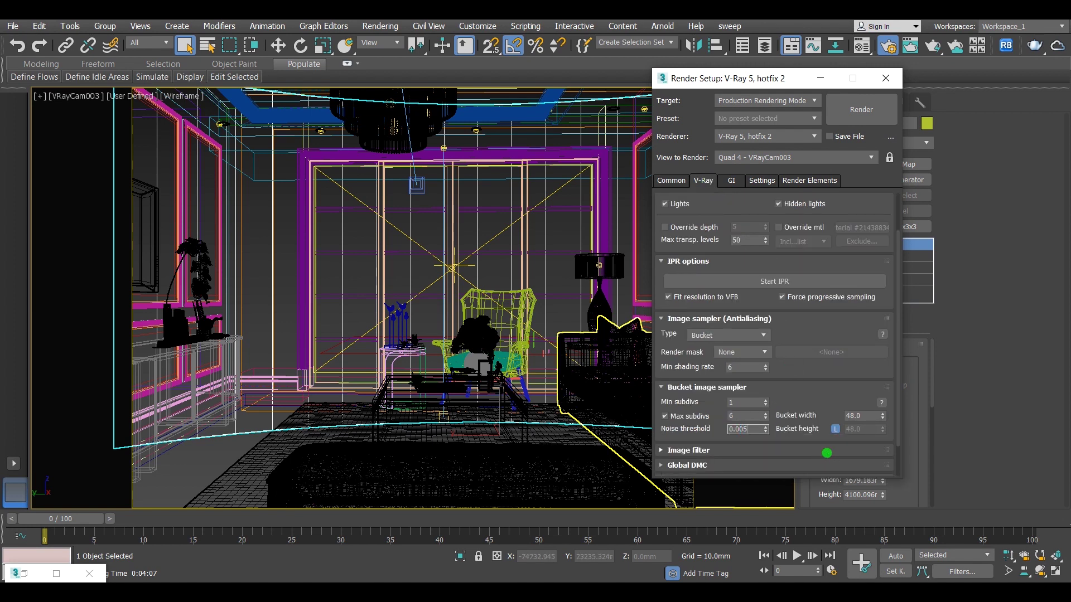
Set the light cache subdivs to 700 and start the final render of the camera view.
click(731, 180)
scroll(894, 399, down, 5)
double_click(744, 387)
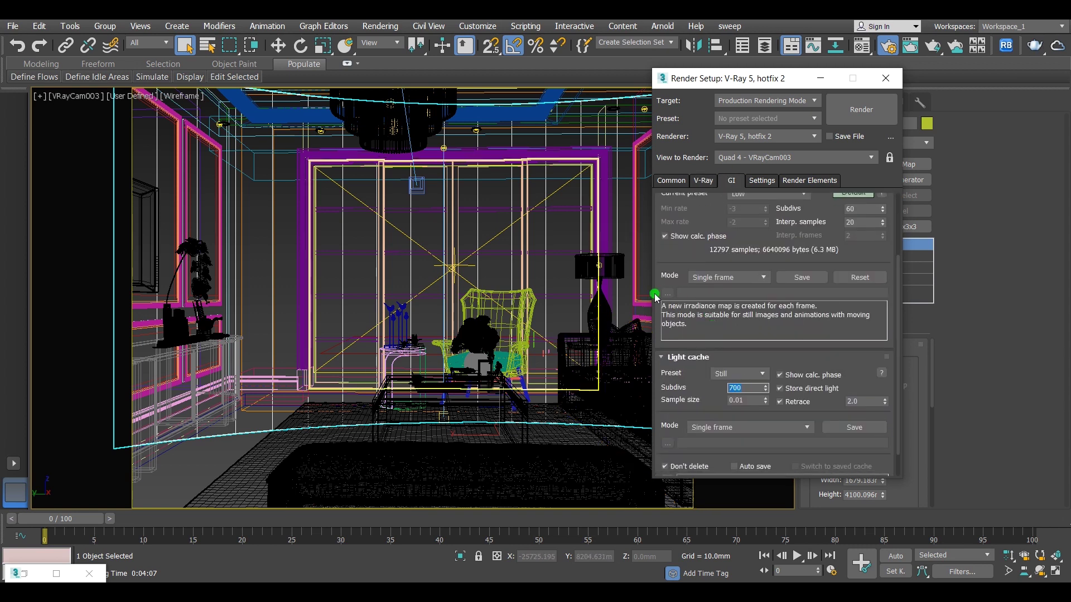
click(761, 180)
click(807, 180)
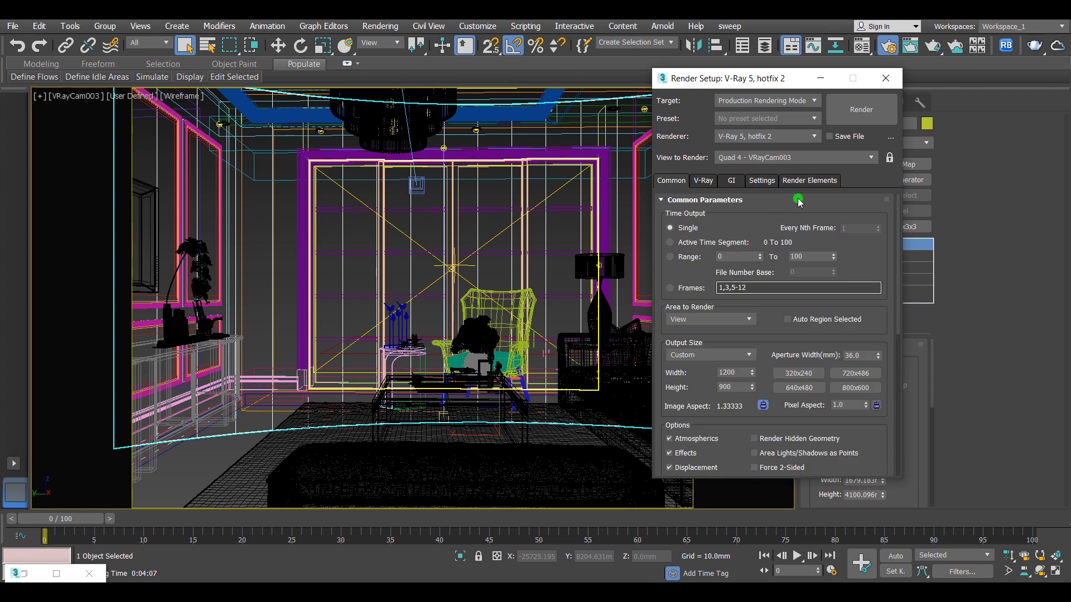
click(861, 109)
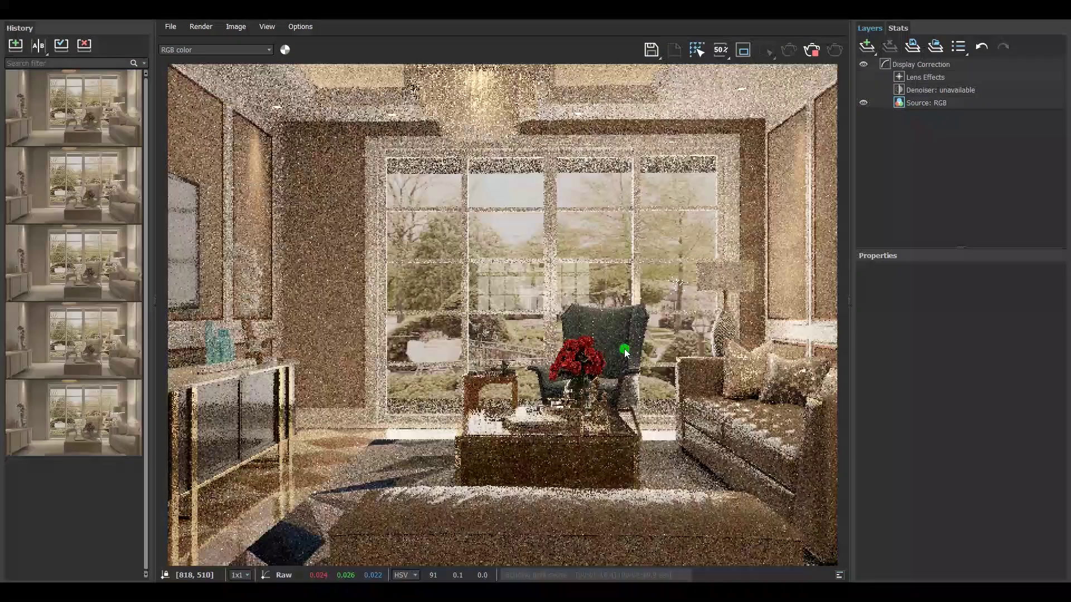